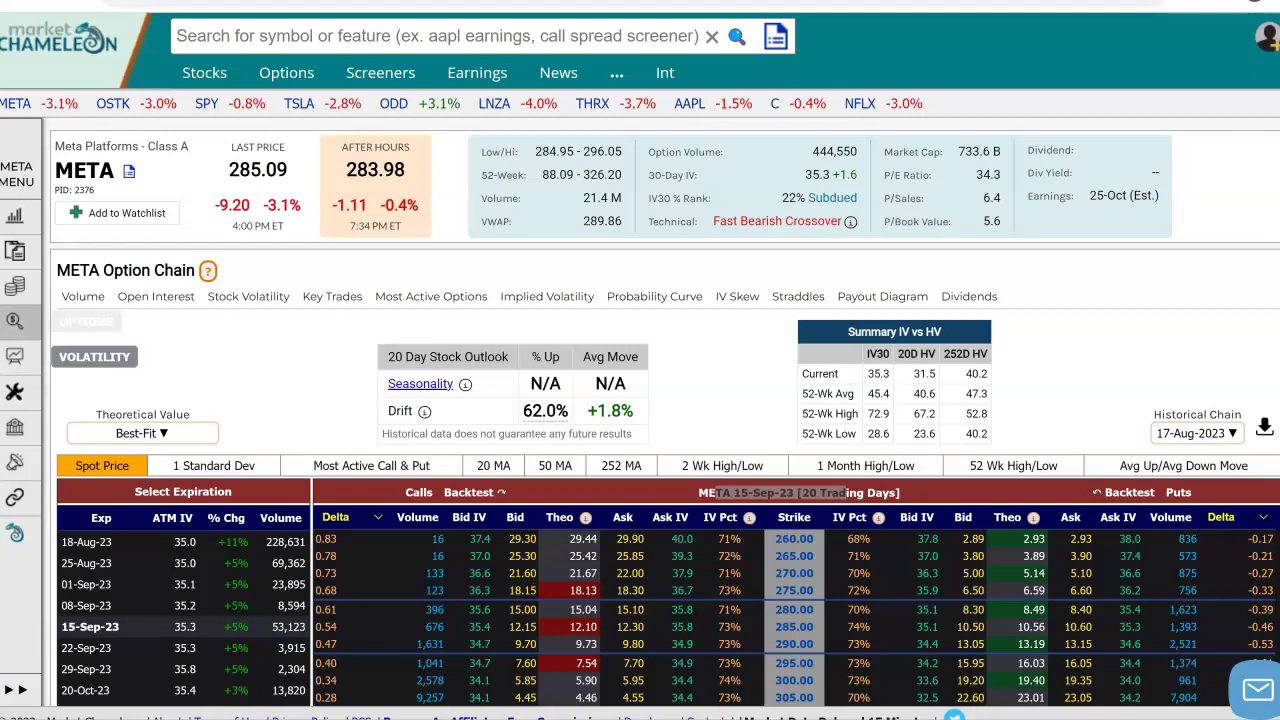
- Scroll the META chain and briefly highlight the expiration heading text
drag(113, 168, 55, 168)
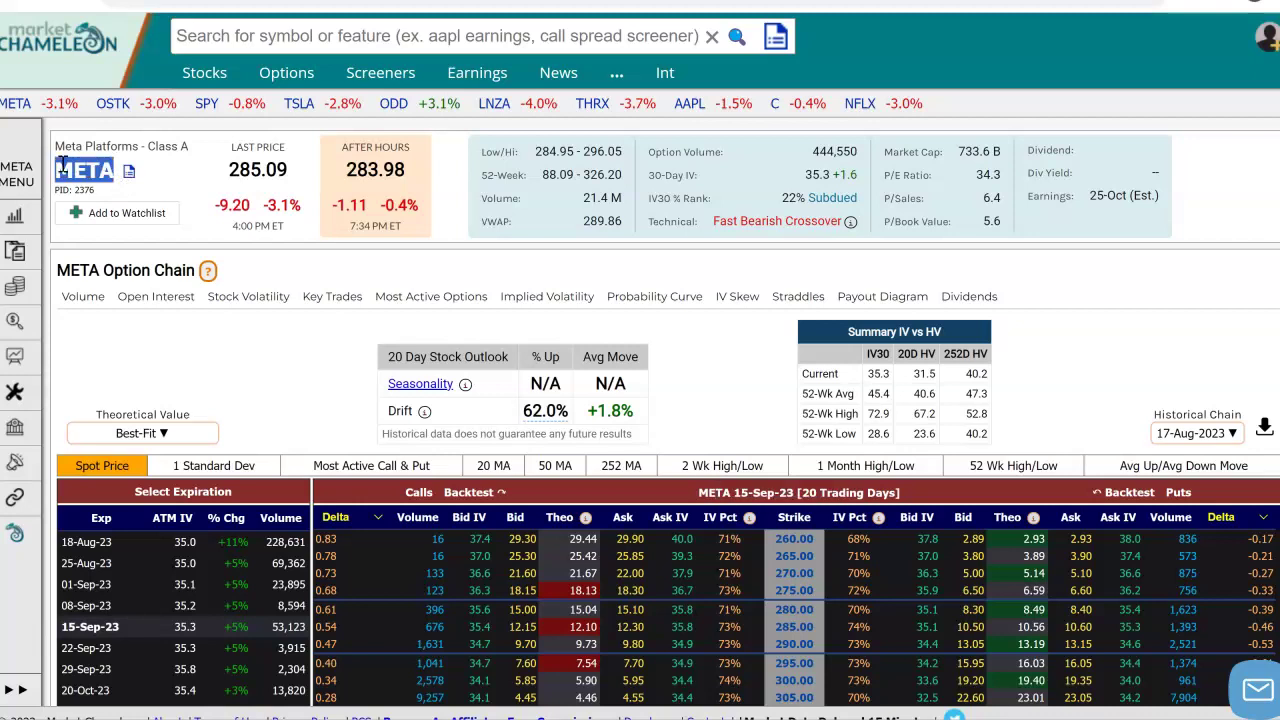
scroll(639, 323, down, 1)
scroll(639, 323, down, 2)
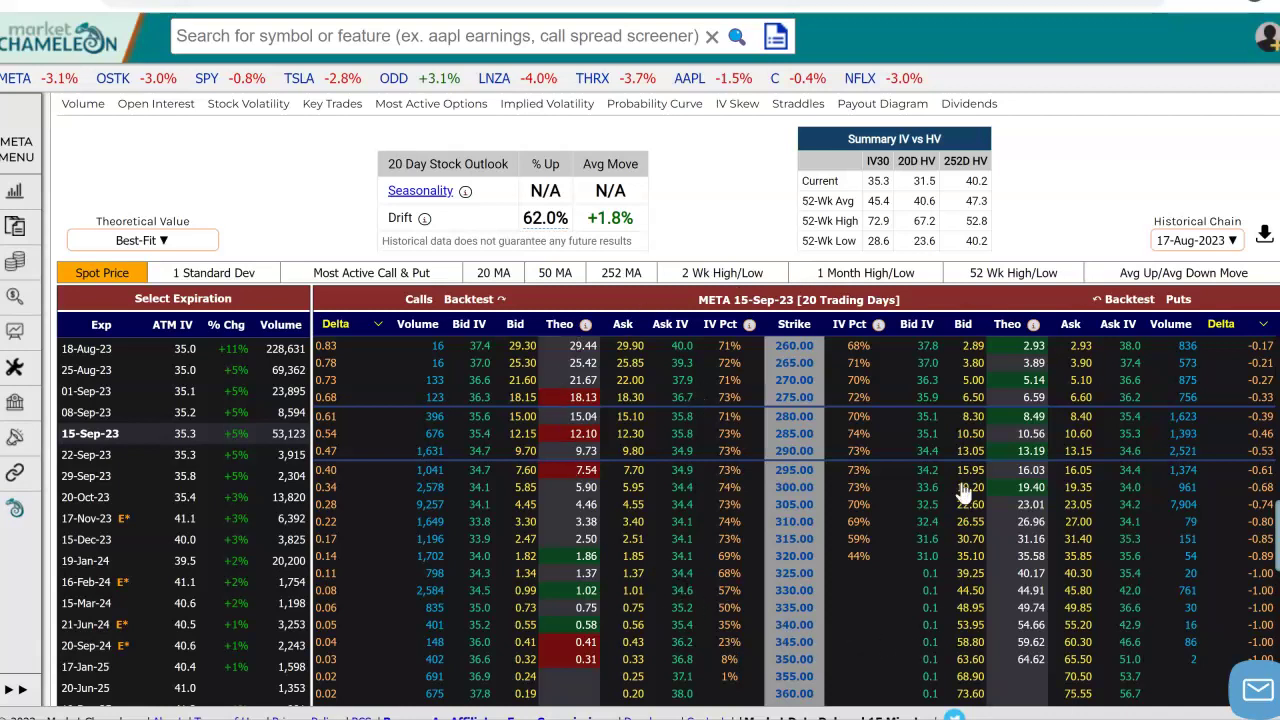
drag(698, 300, 1190, 300)
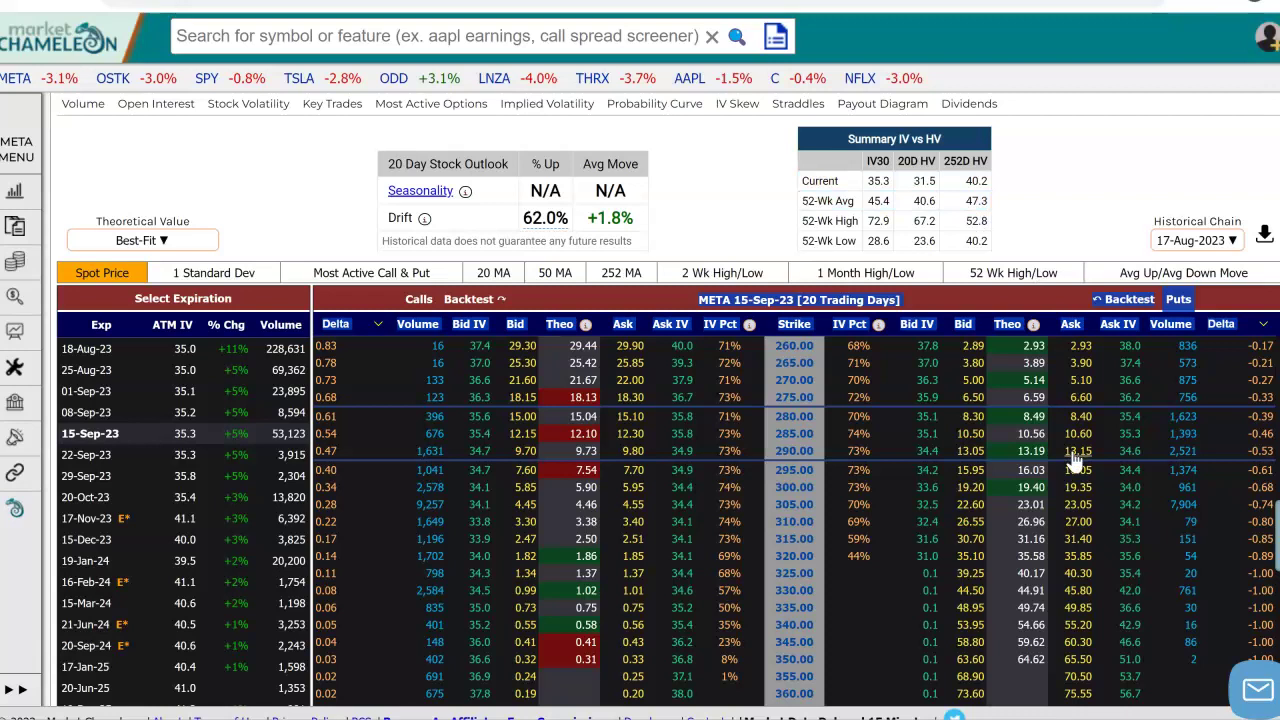
click(1052, 306)
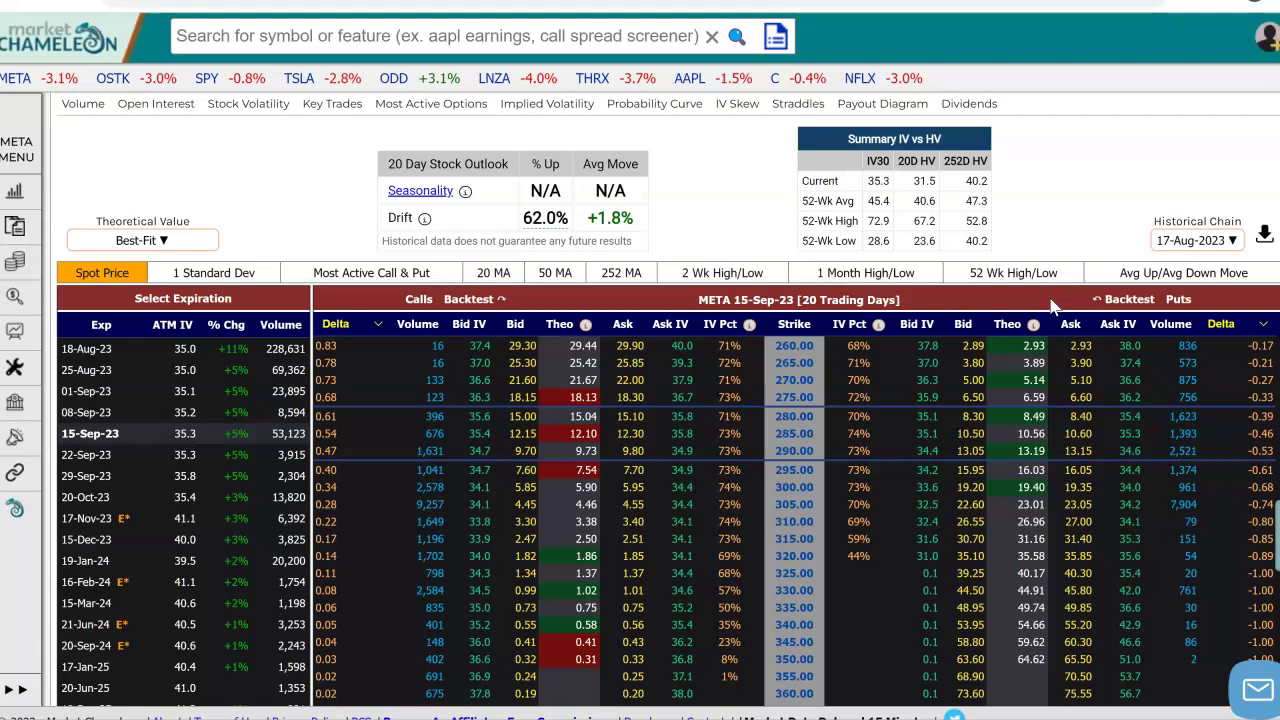
- Switch the last puts column from Delta to Open Int and highlight the 290 put's 16,363
click(1262, 328)
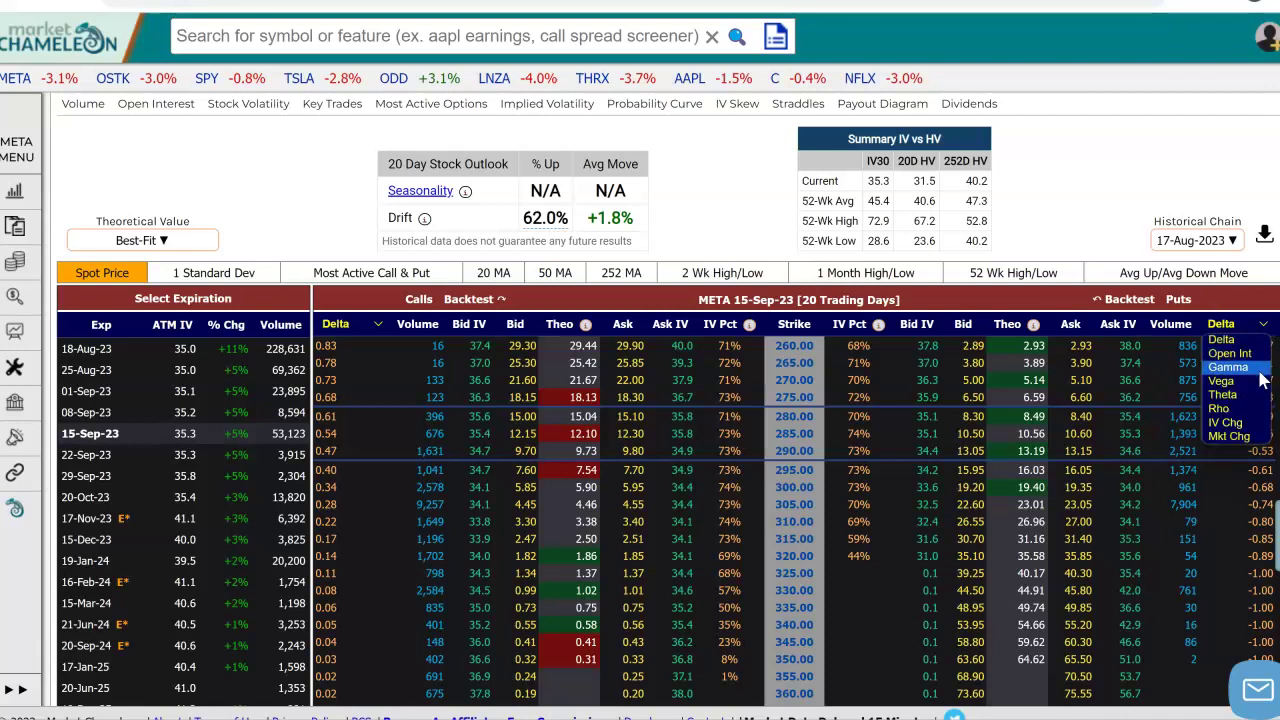
click(1244, 354)
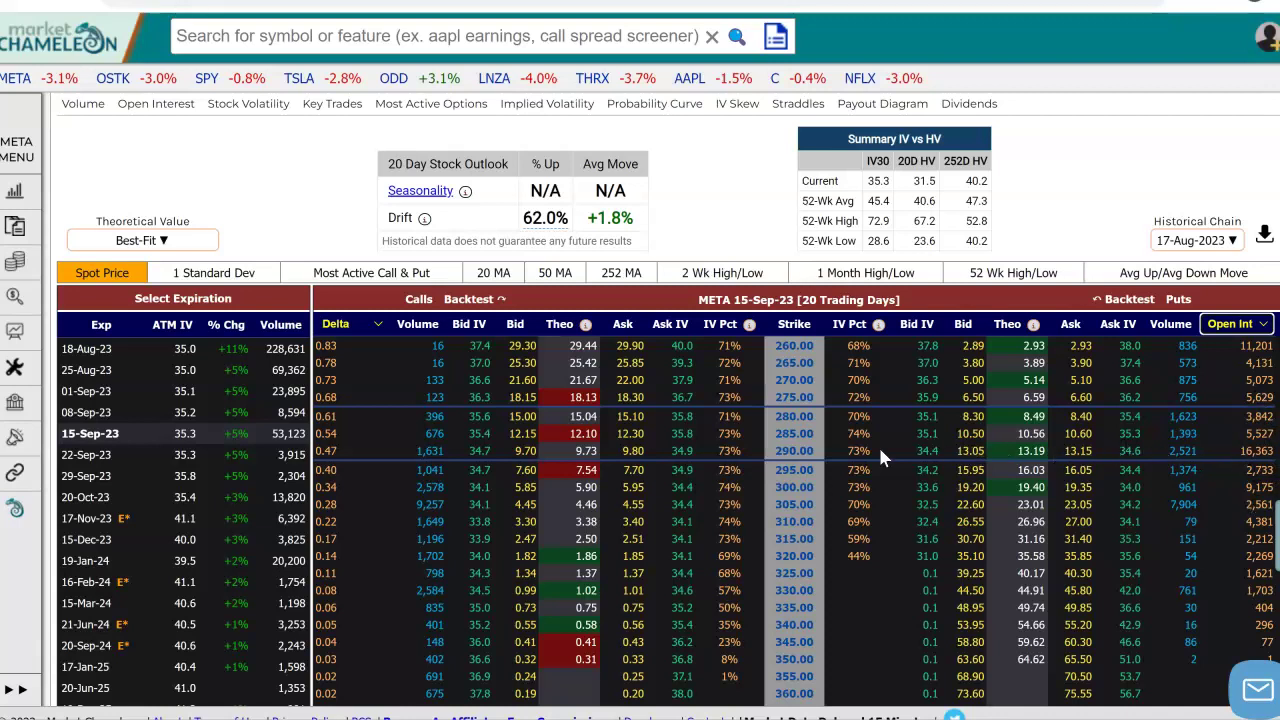
double_click(1236, 451)
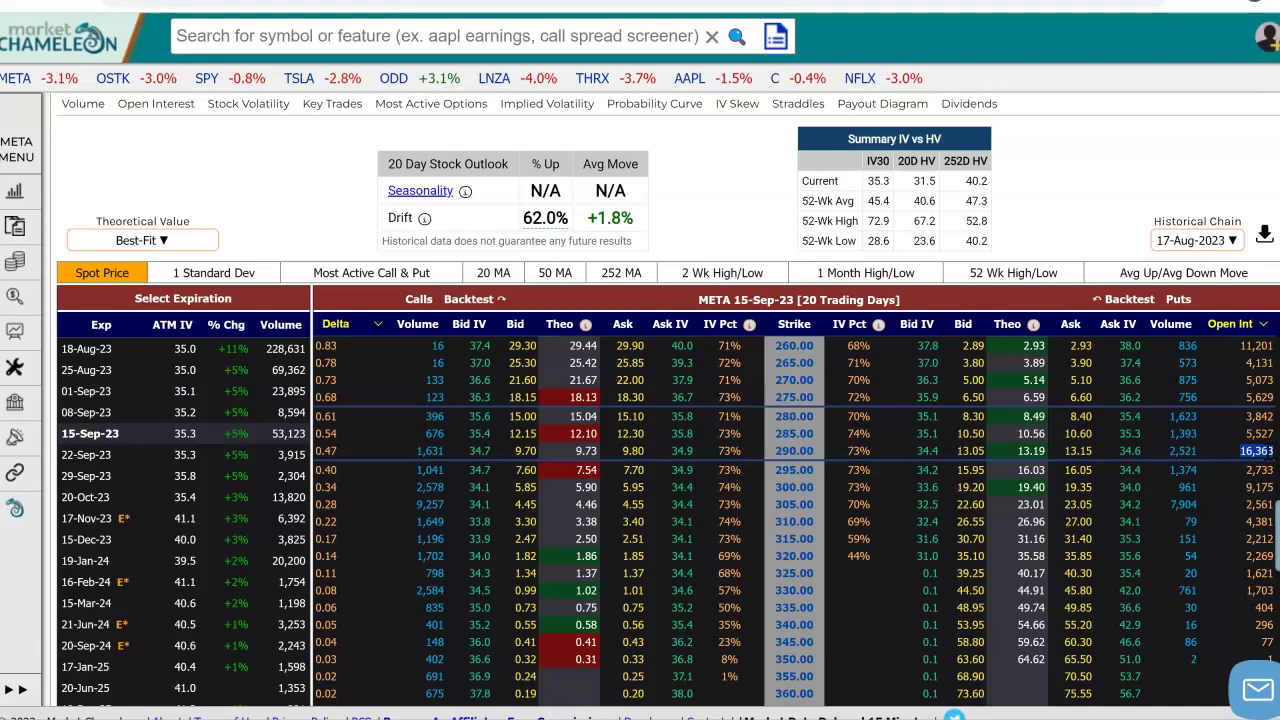
- Open the 290 put's Put Trade Summary popup and scroll through its Detailed Trade Data
click(1182, 455)
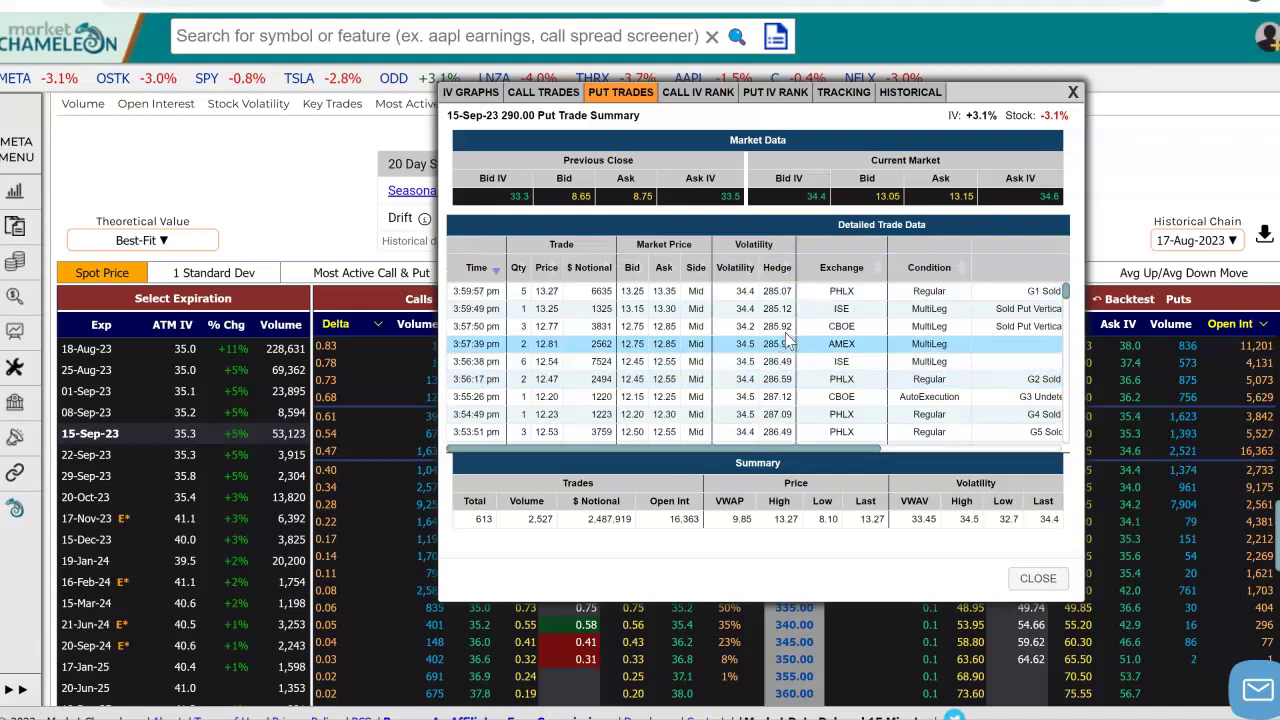
scroll(783, 367, down, 10)
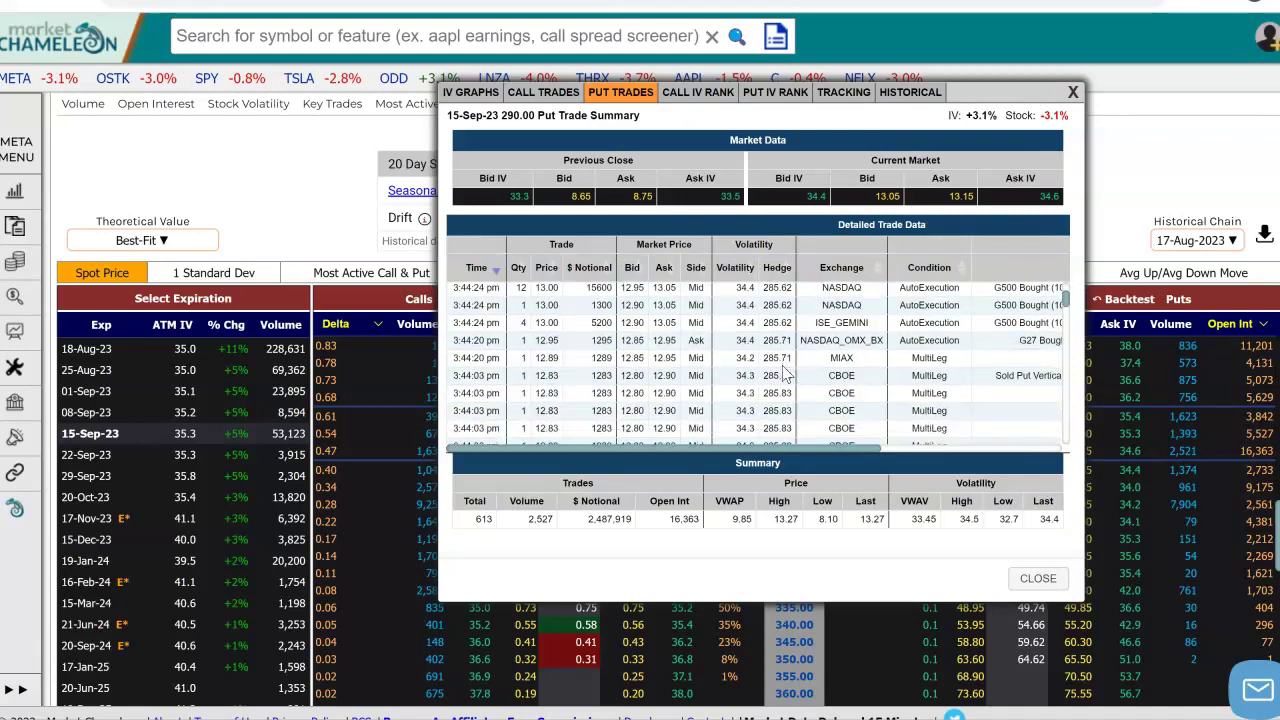
scroll(786, 372, up, 10)
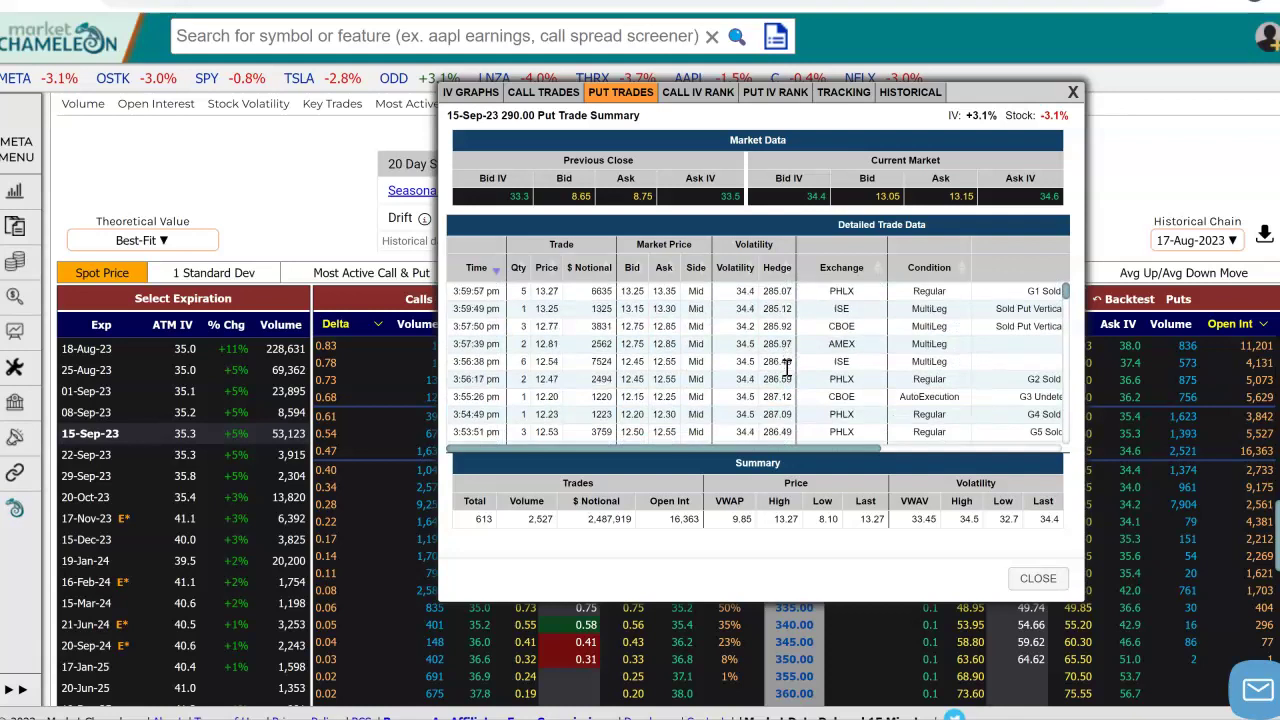
- Show the 290 strike's put tracking history and check August open interest, including 9-Aug's 16,604
click(846, 98)
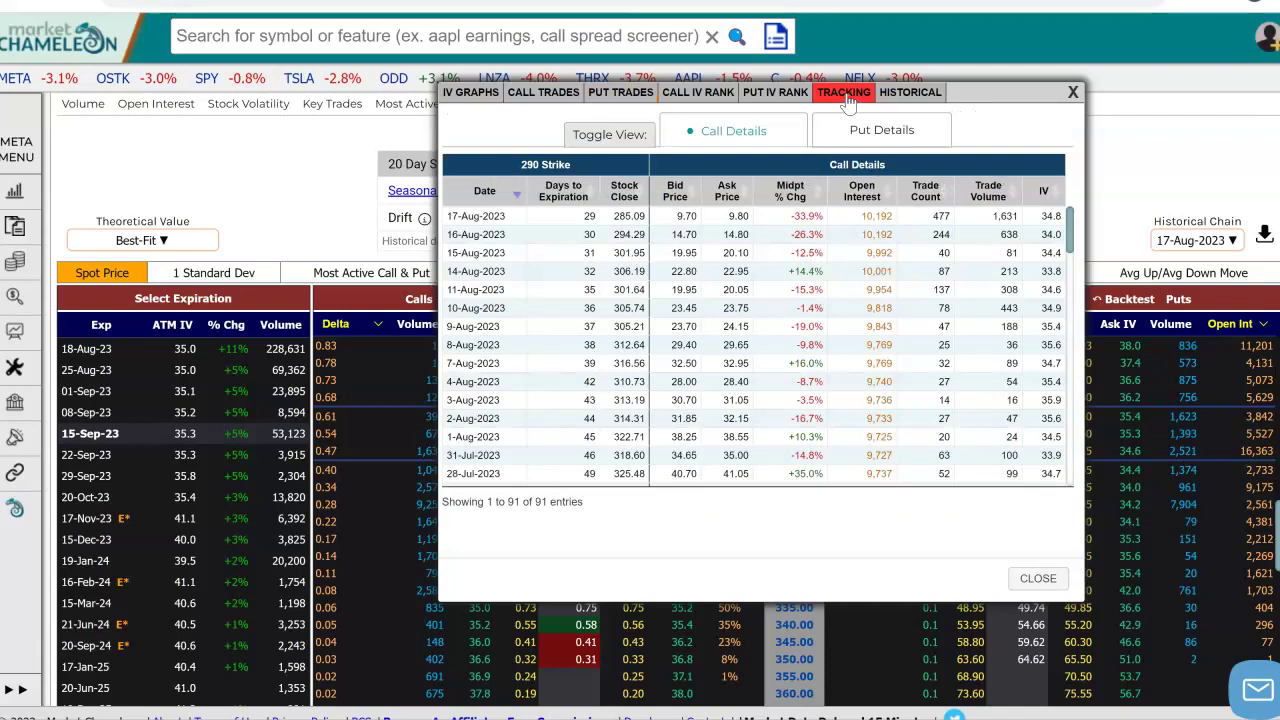
click(895, 138)
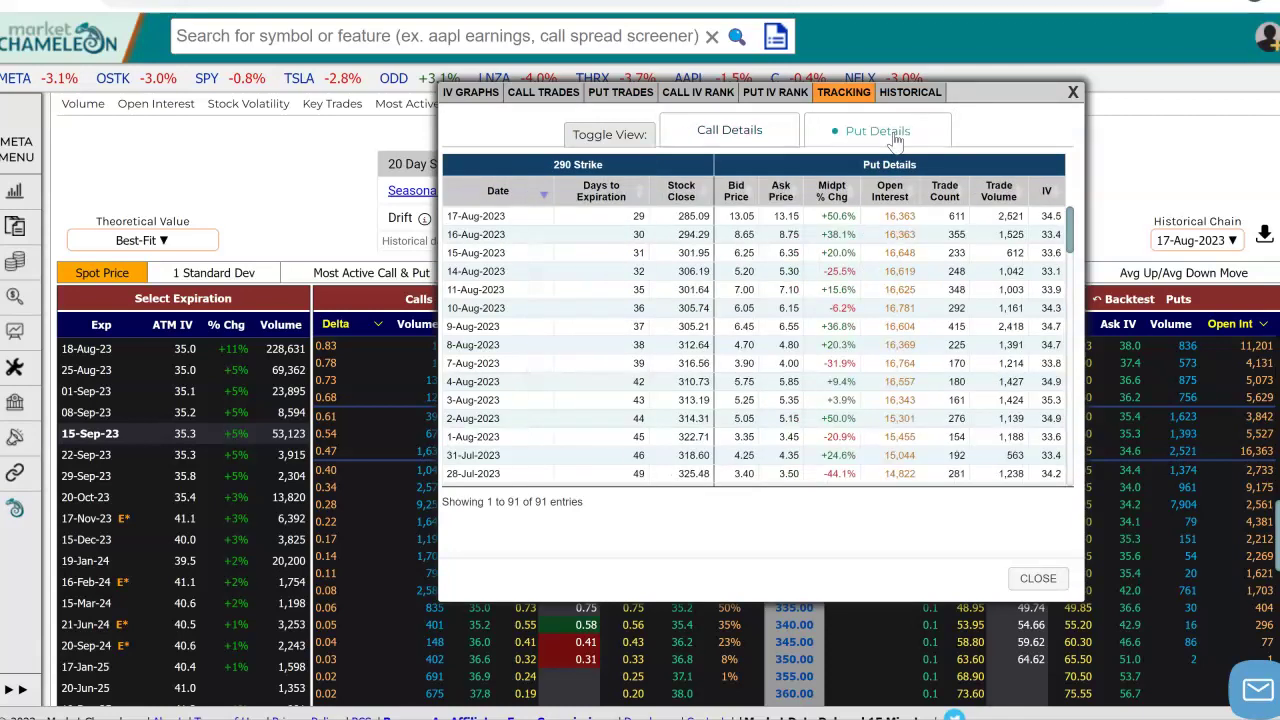
double_click(887, 270)
double_click(899, 308)
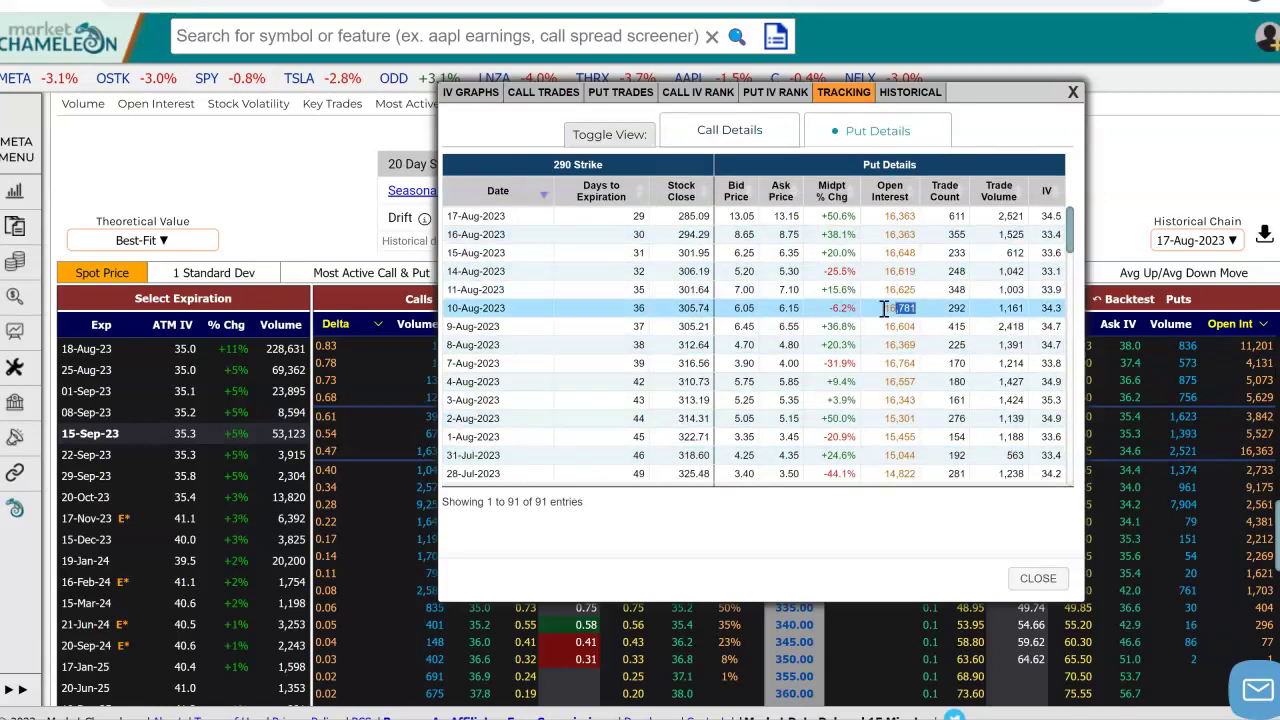
double_click(900, 326)
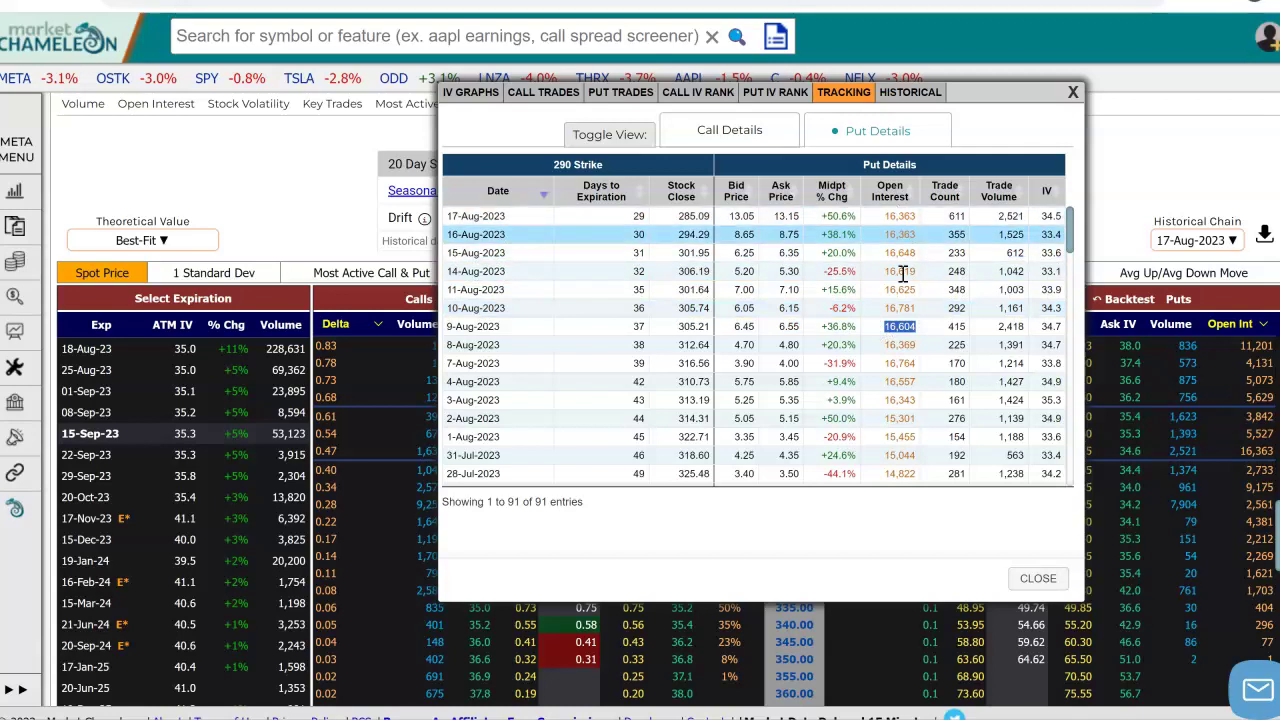
- Scroll down the Put Details to 25-Jul-2023 and mark its open interest of 12,261
scroll(912, 370, down, 1)
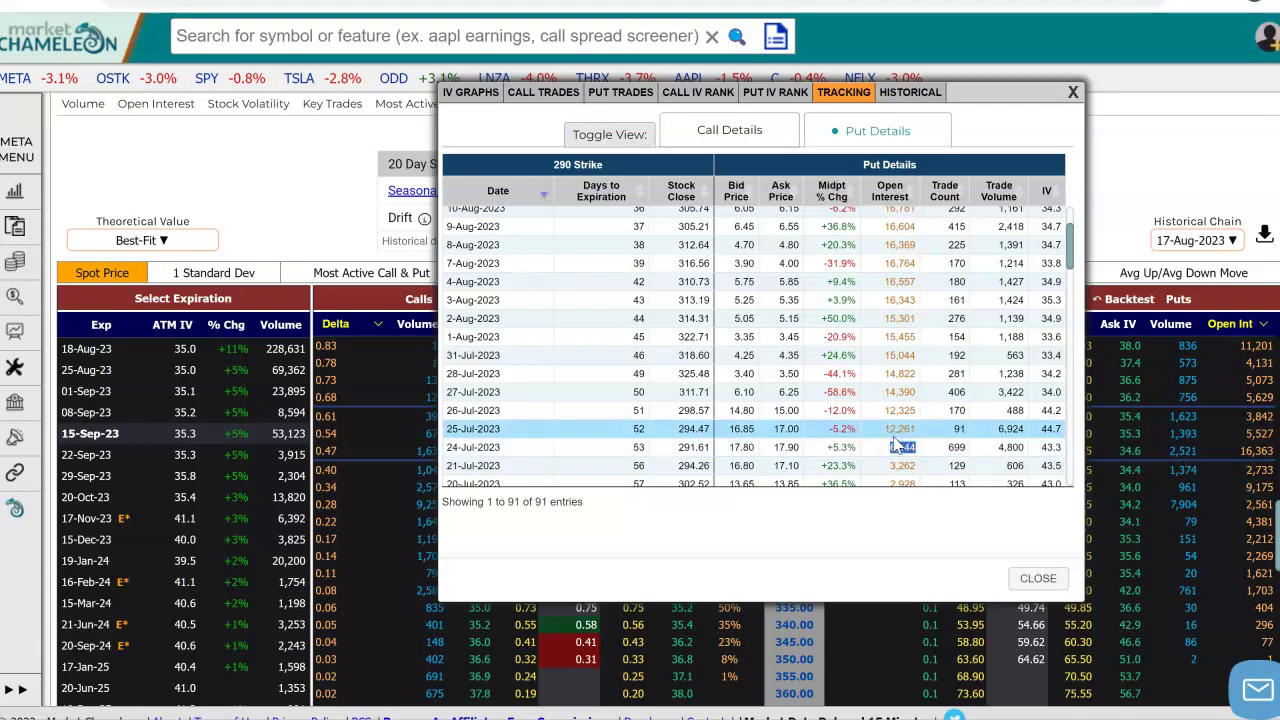
drag(917, 429, 898, 430)
click(1030, 434)
drag(899, 447, 915, 447)
drag(922, 429, 882, 429)
drag(517, 436, 448, 433)
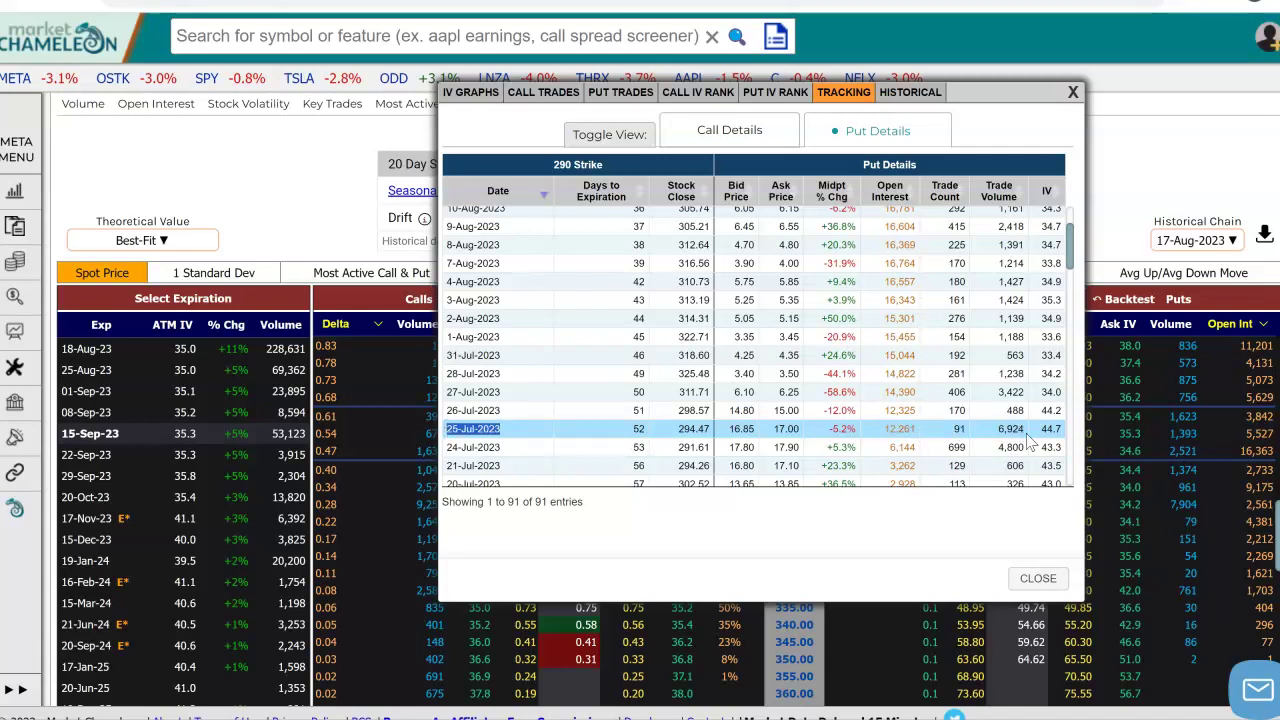
click(905, 430)
drag(925, 432, 884, 431)
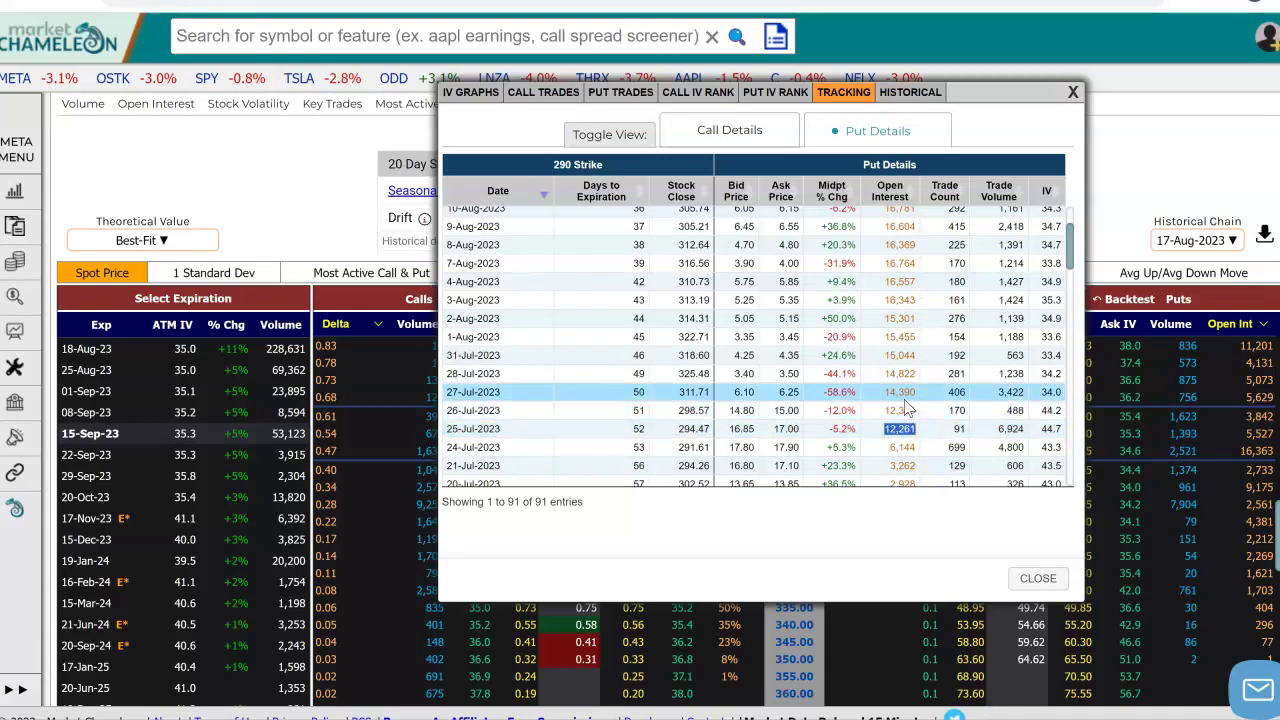
- Close the 290 strike tracking history popup
scroll(903, 375, up, 2)
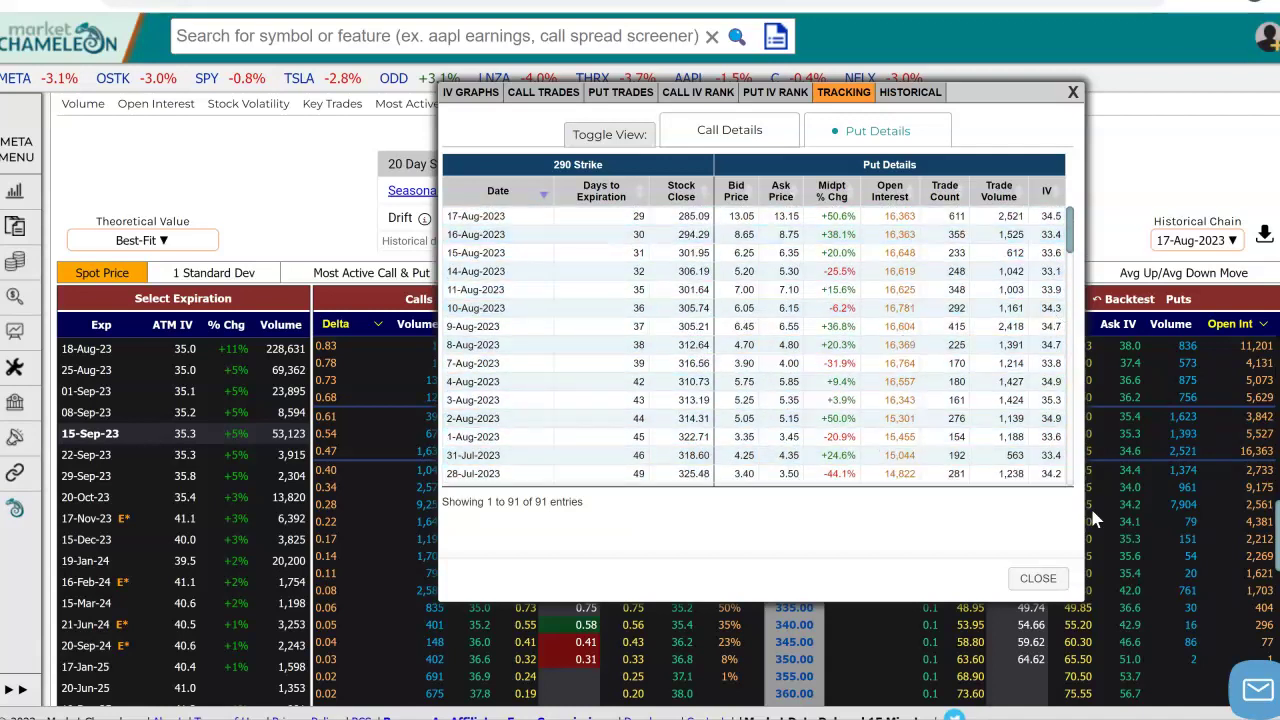
scroll(760, 350, down, 2)
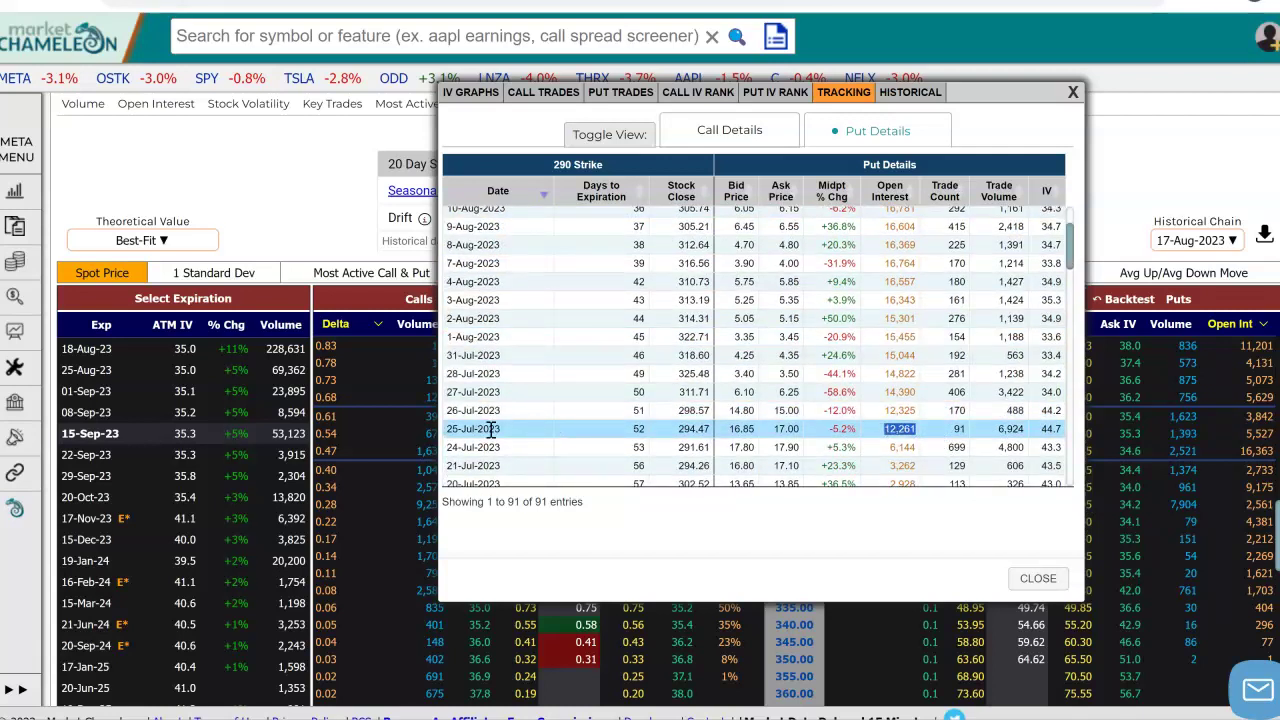
click(1035, 580)
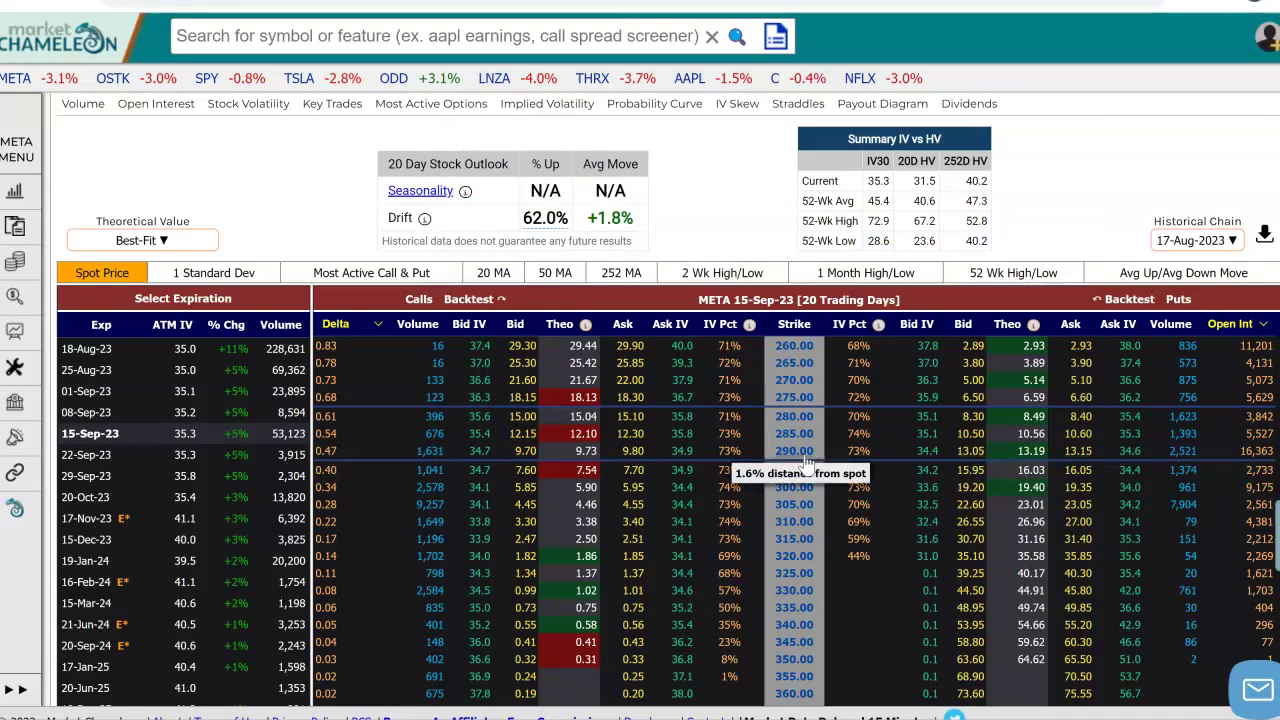
- Open the date calendar on the Historical Chain's 17-Aug-2023 dropdown
click(1234, 242)
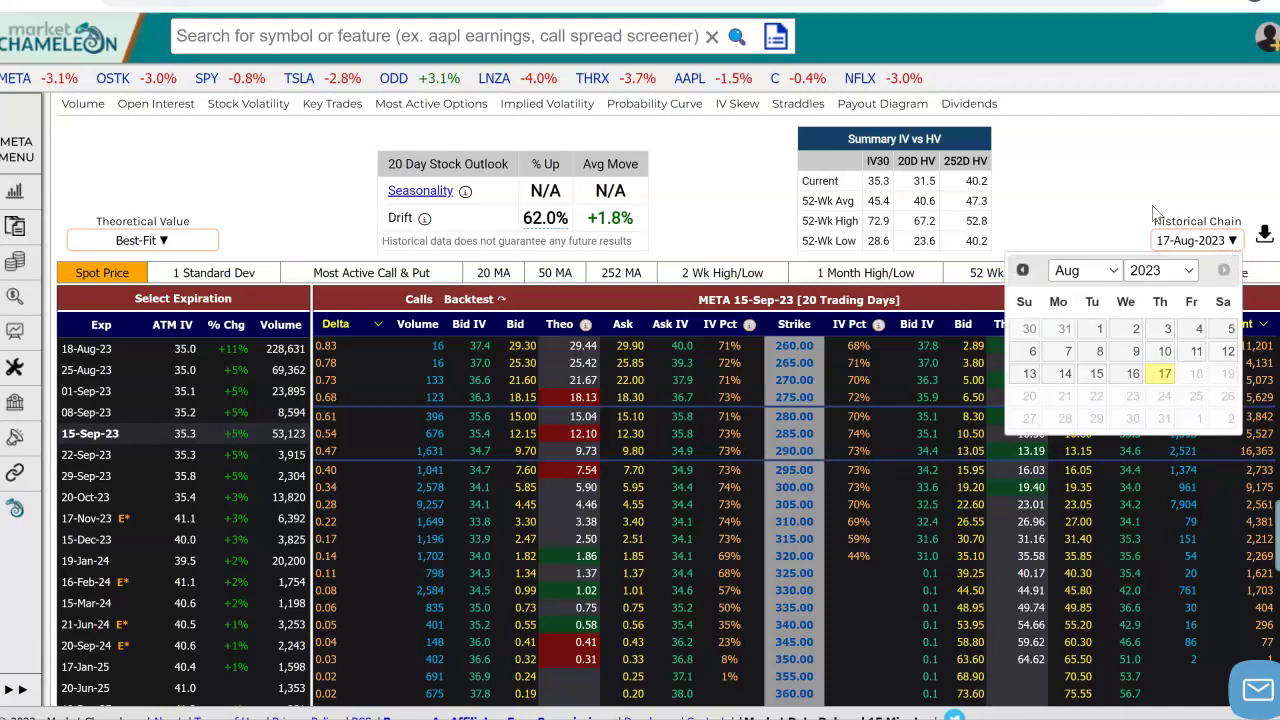
- Pick July 25 in the calendar to load the 25-Jul-2023 historical chain
click(1117, 275)
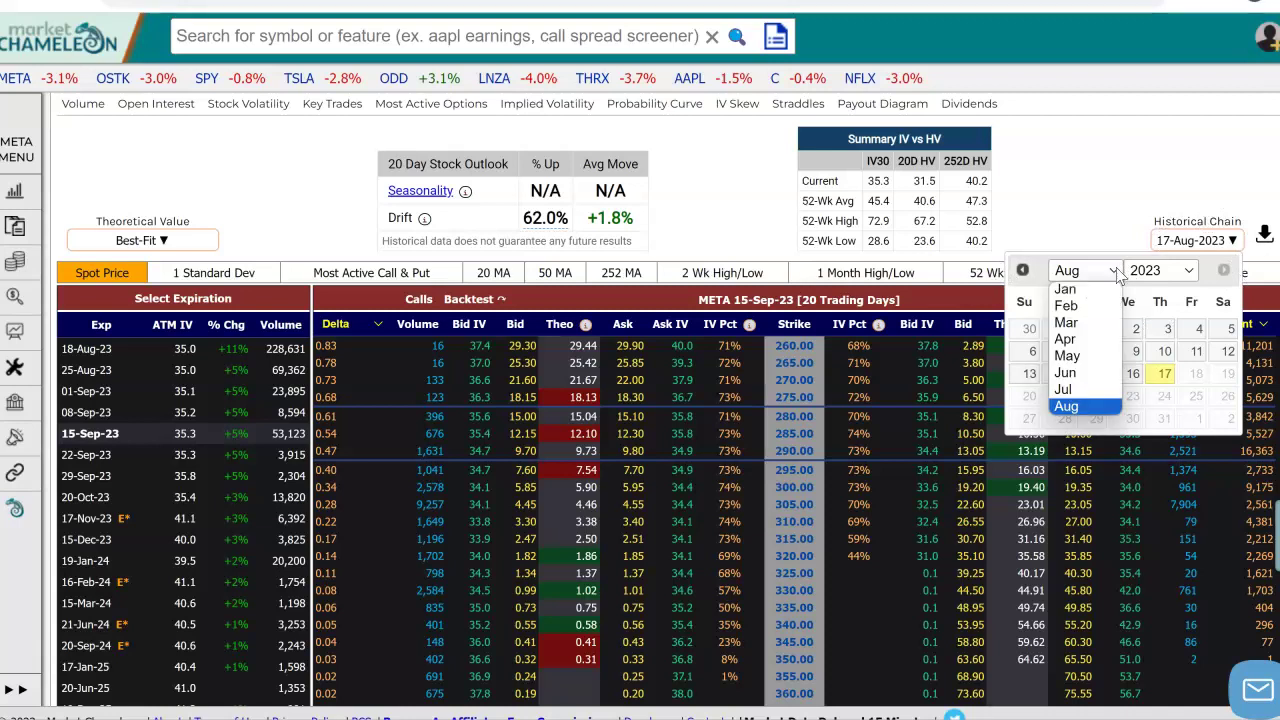
click(1082, 392)
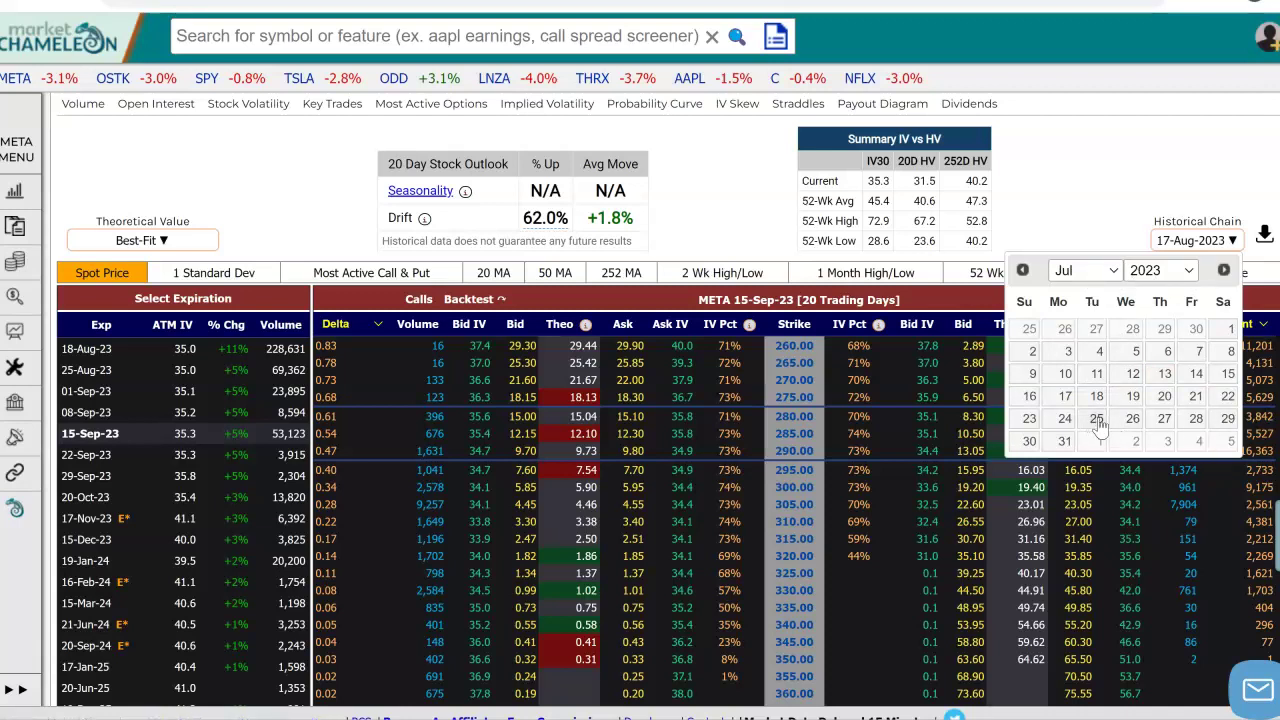
click(1097, 420)
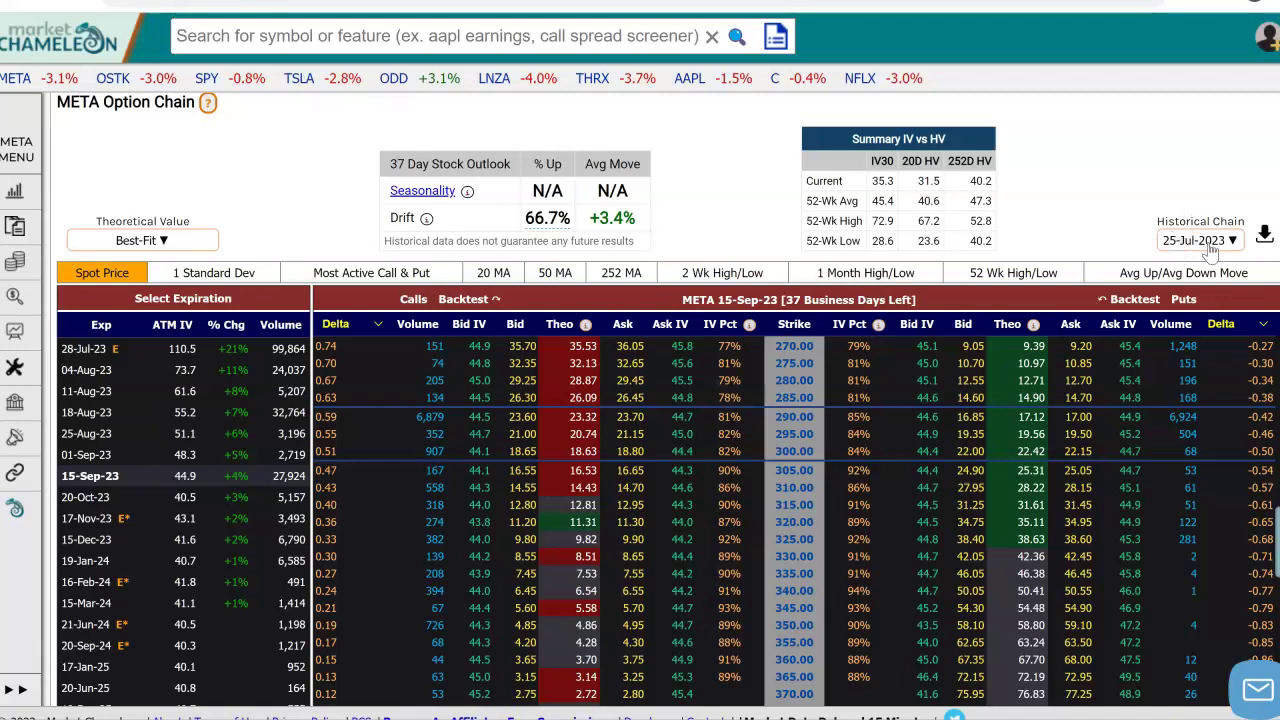
- Open the trade summary for the 290.00 put from its 6,924 volume
scroll(1107, 220, down, 2)
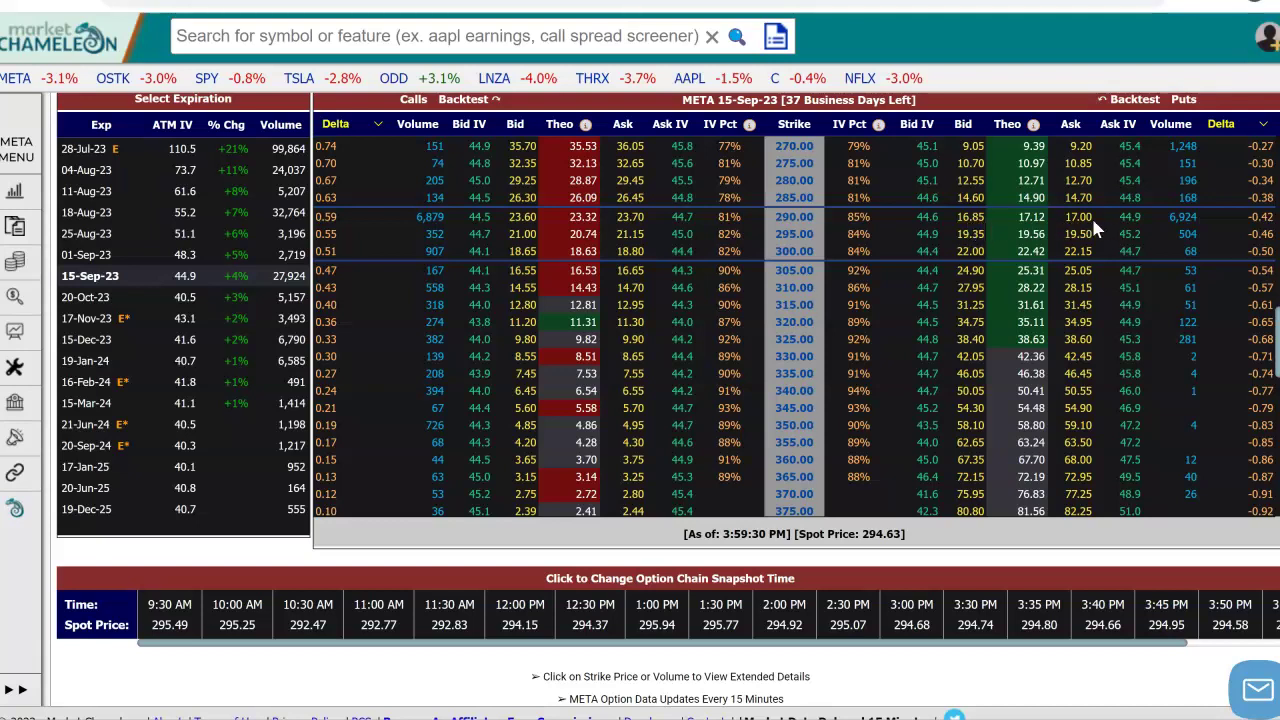
mouse_move(813, 226)
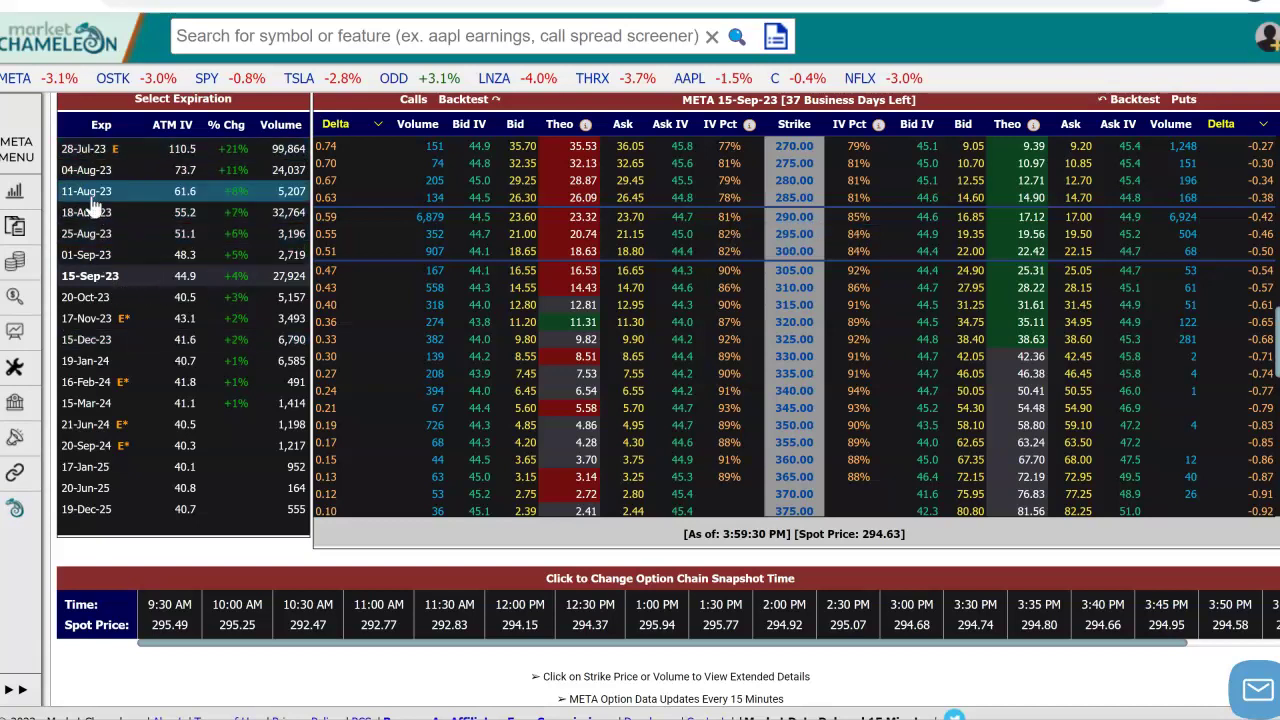
mouse_move(117, 157)
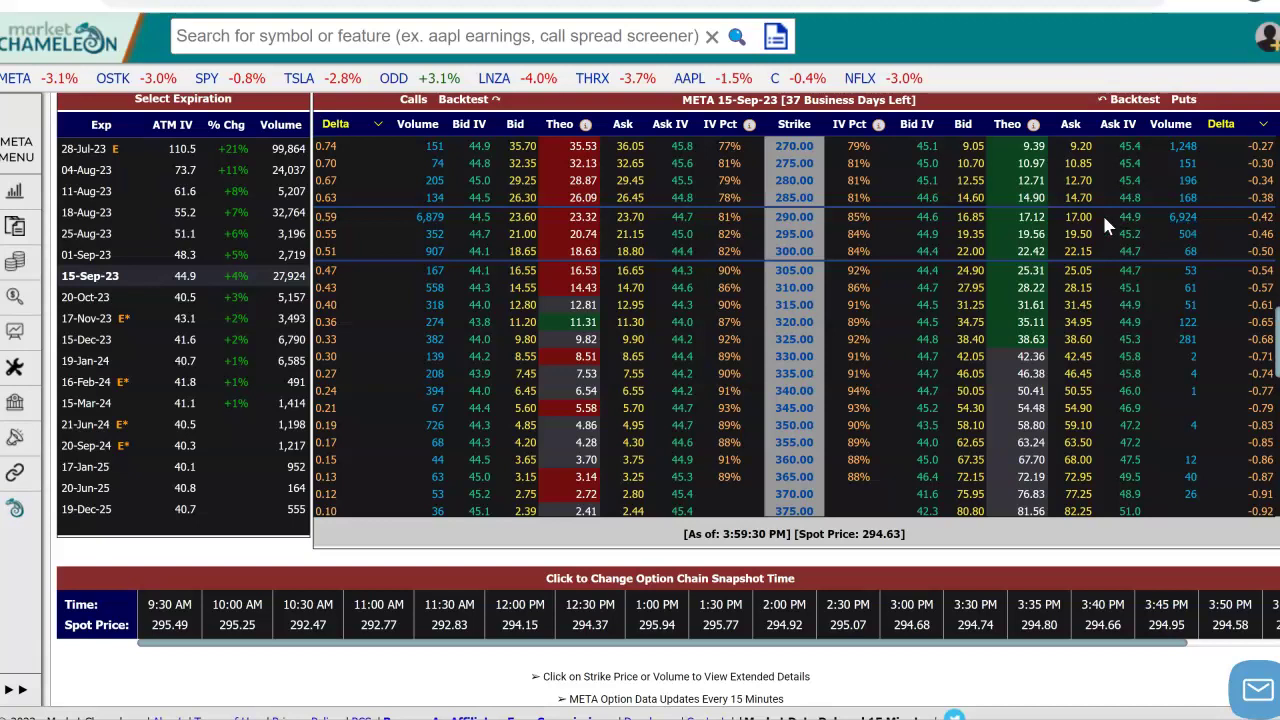
click(1185, 232)
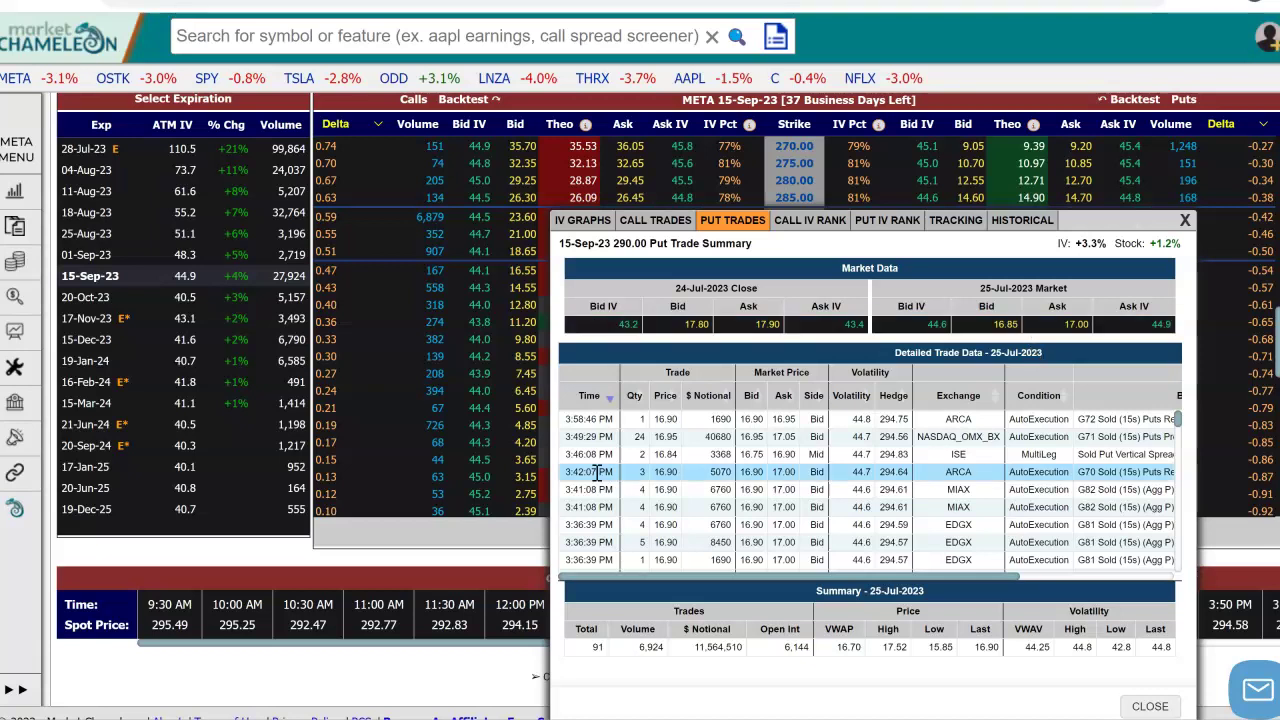
- Mark the 2:00:42 PM MultiLeg trades' 2000-lot quantity and condition in Detailed Trade Data
double_click(665, 455)
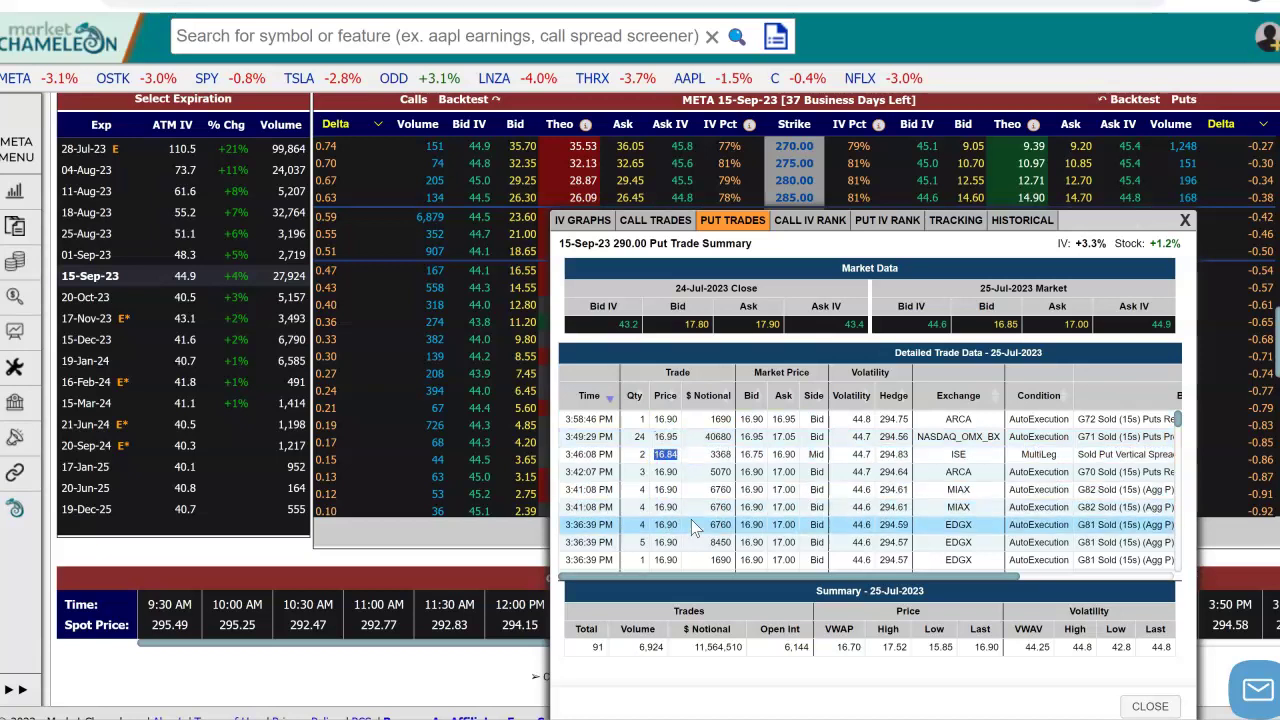
scroll(691, 520, down, 3)
scroll(691, 530, down, 3)
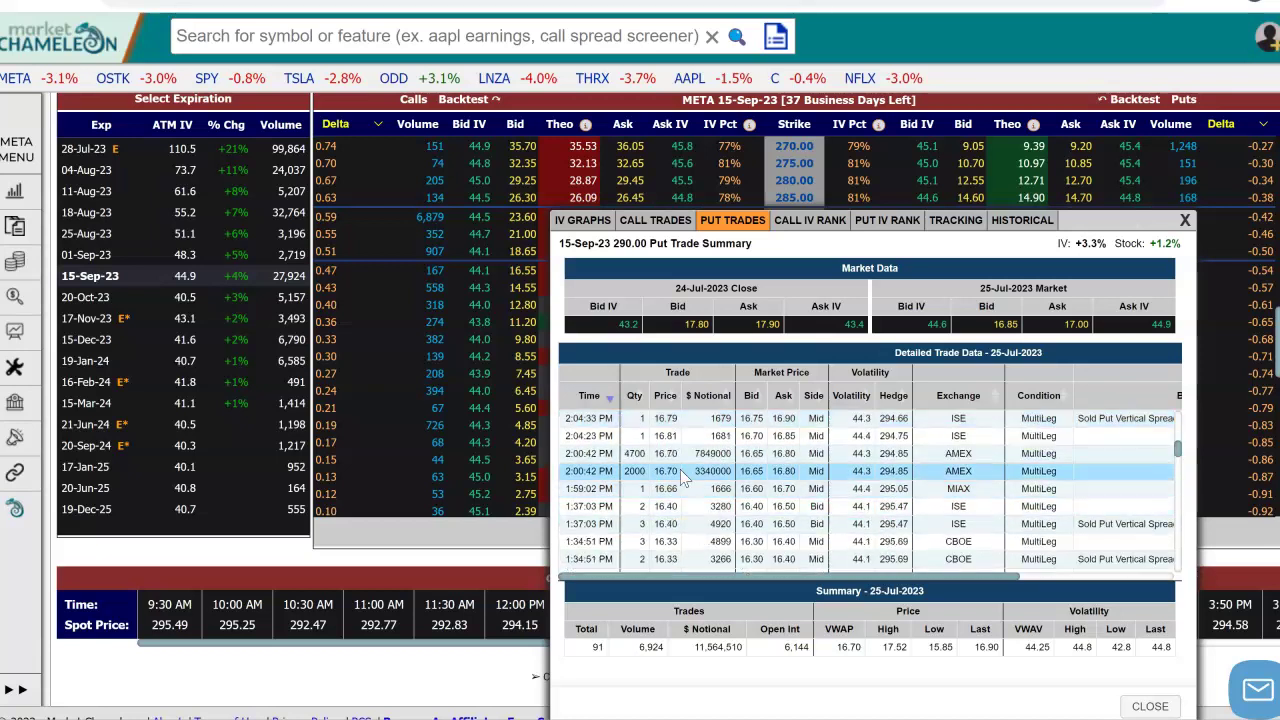
double_click(650, 469)
click(1068, 462)
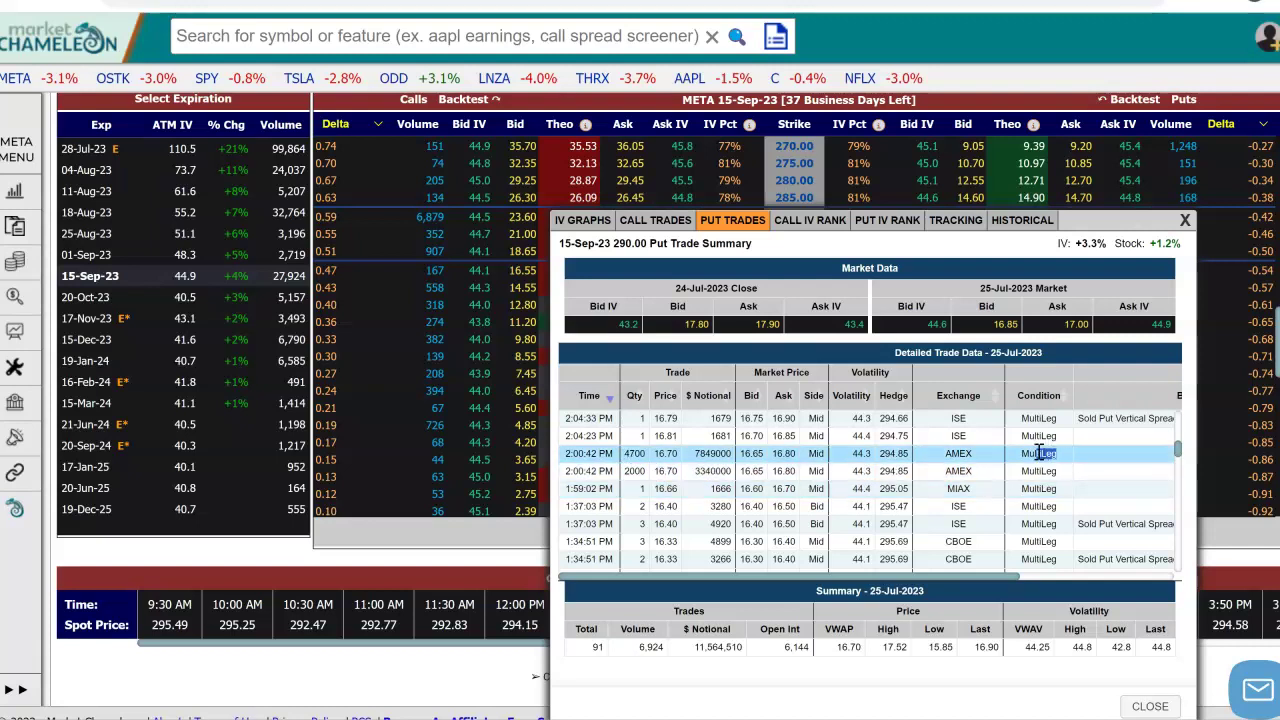
double_click(1060, 471)
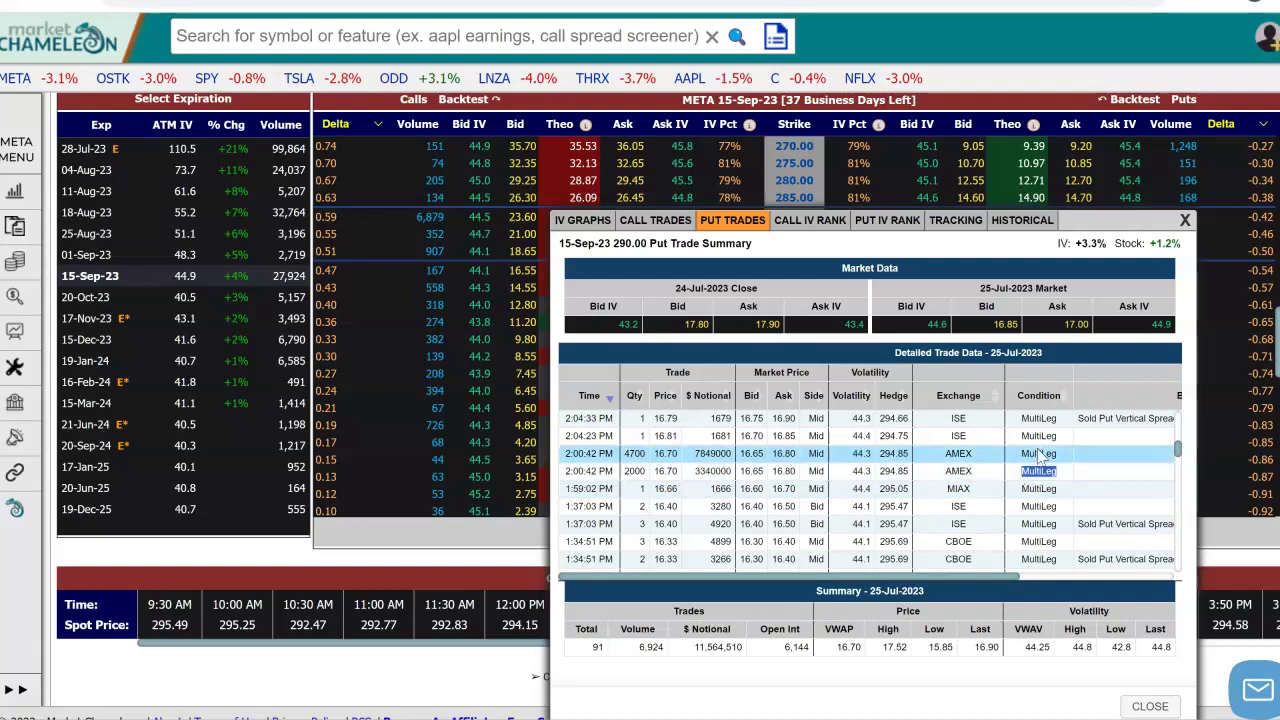